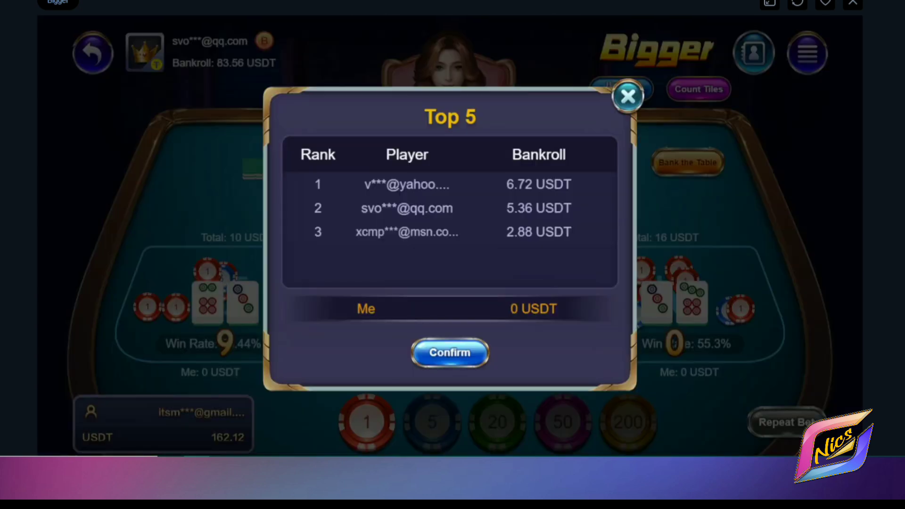
Dismiss the Top 5 ranking popup and go to Deposit & Withdraw from the profile menu.
click(626, 96)
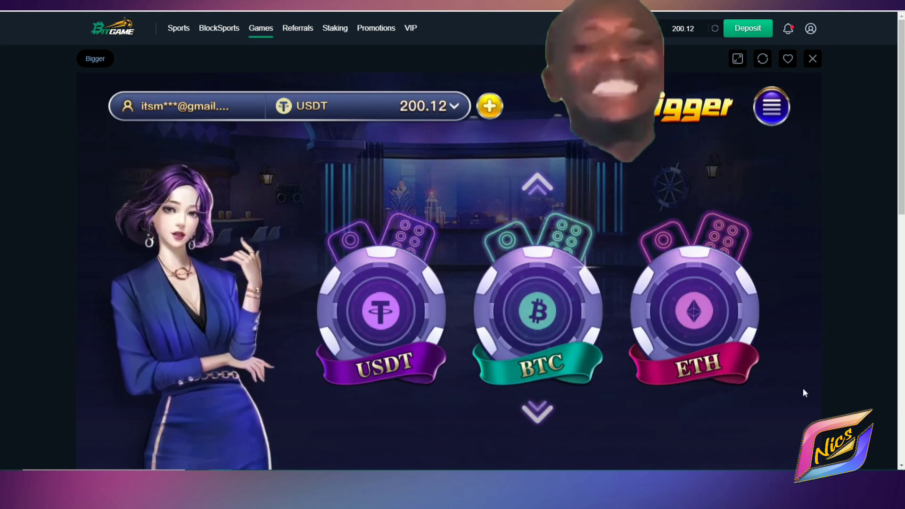
click(815, 30)
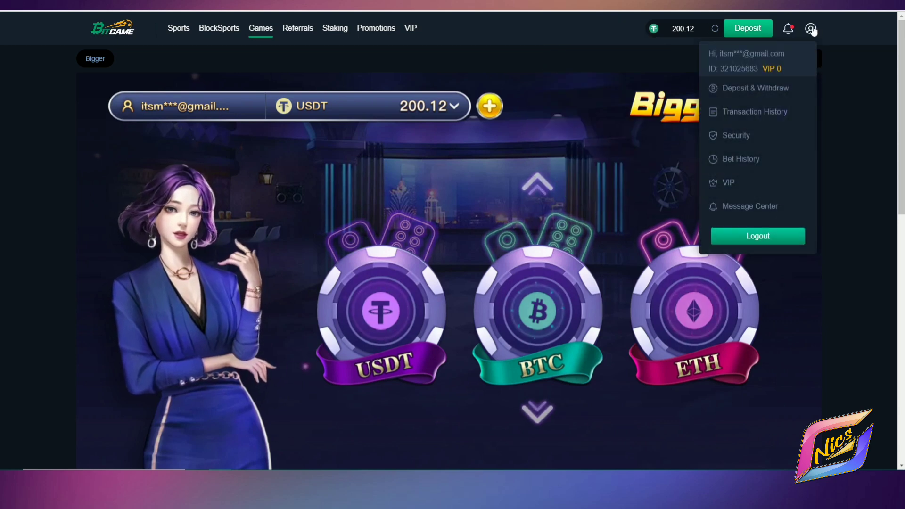
click(742, 94)
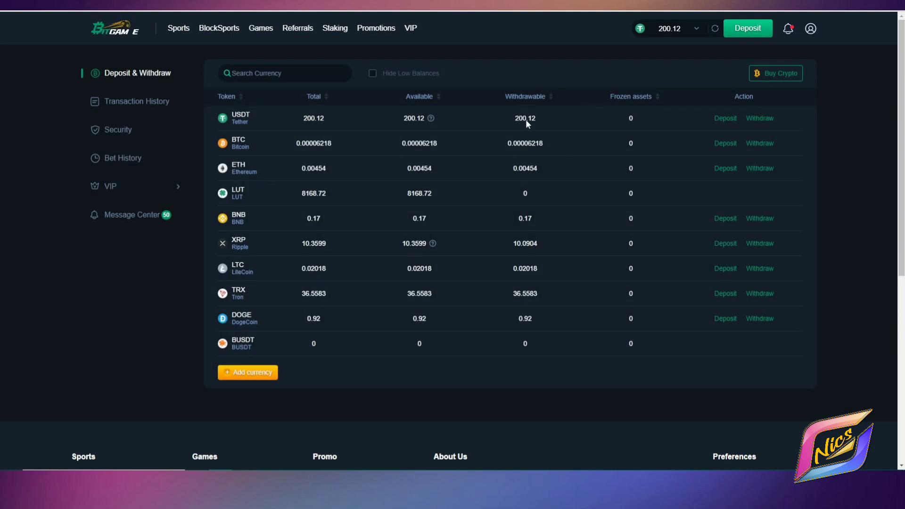
Start a USDT withdrawal over USDT-TRC20 for the maximum 200 USDT, then switch to Binance.
click(760, 119)
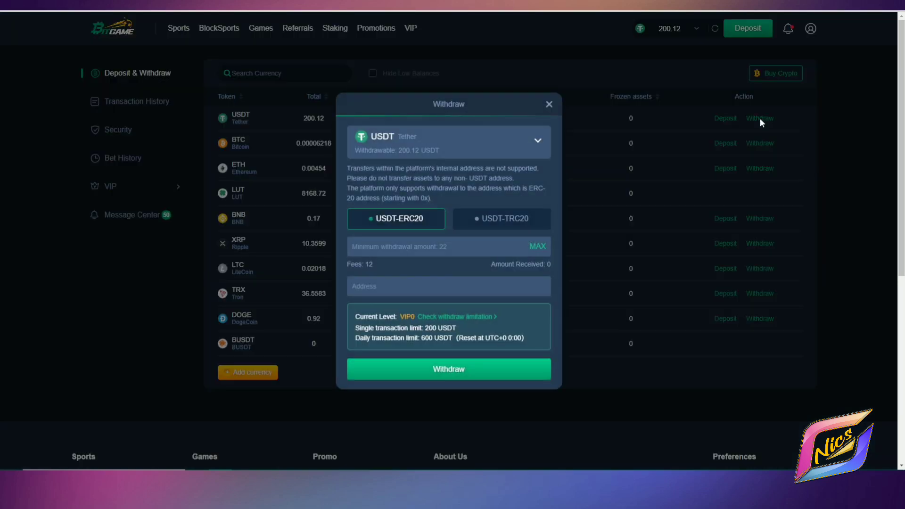
click(499, 223)
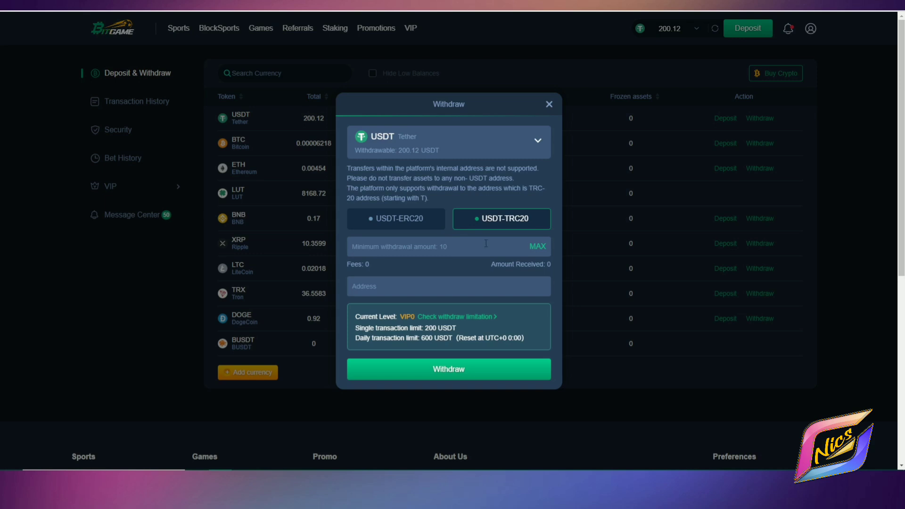
click(538, 248)
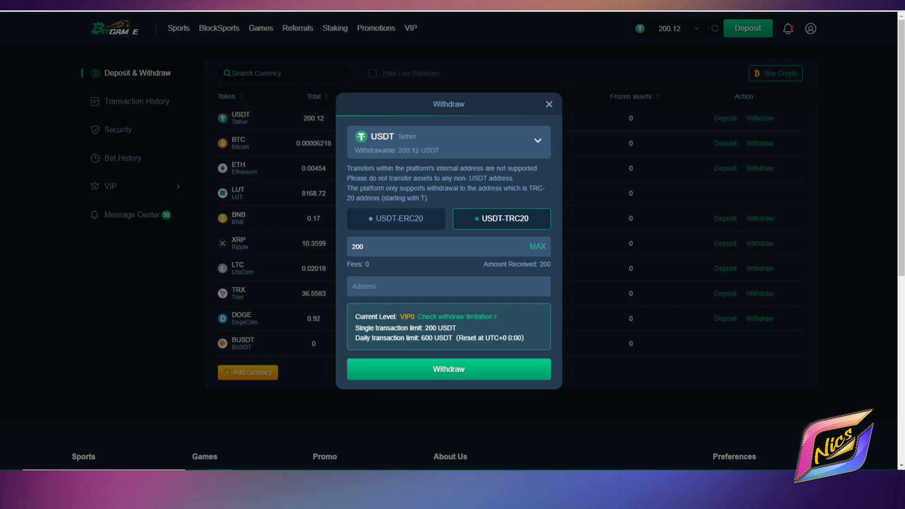
mouse_move(636, 505)
click(636, 434)
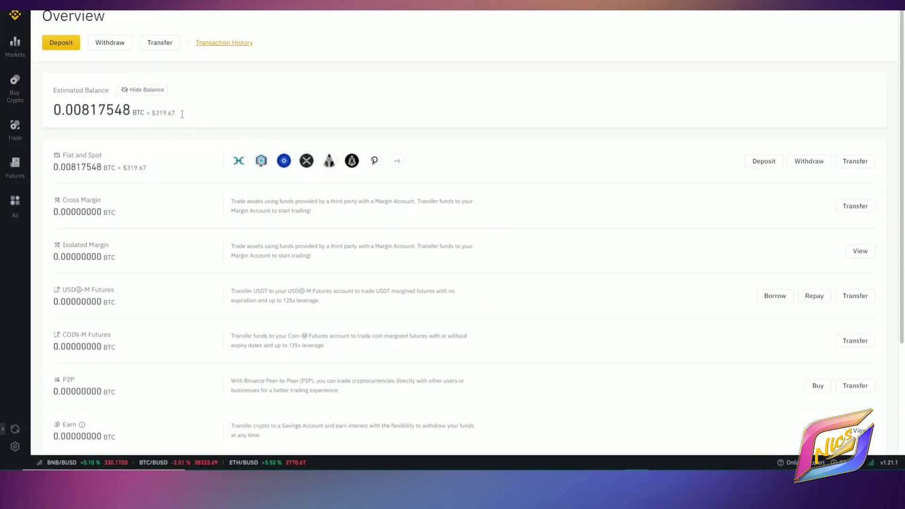
Copy Binance's USDT deposit address on the TRX Tron (TRC20) network from the Fiat and Spot wallet.
mouse_move(686, 10)
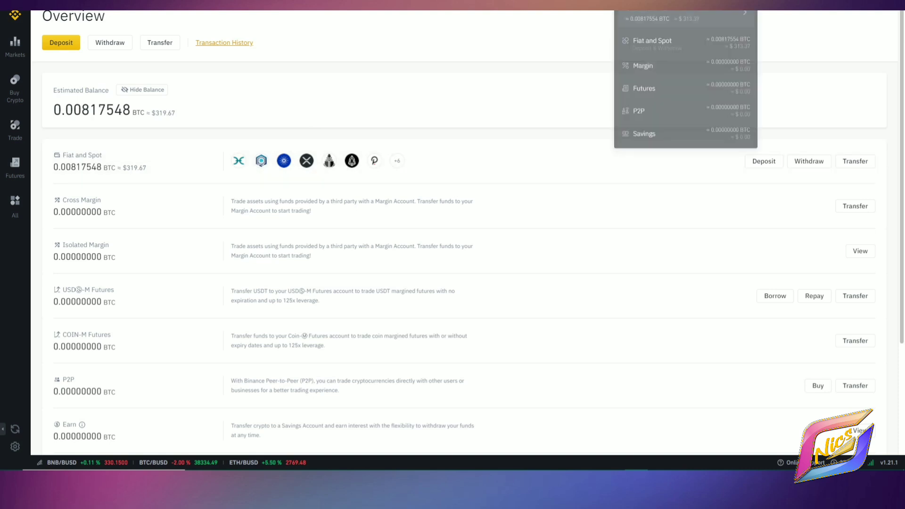
click(694, 52)
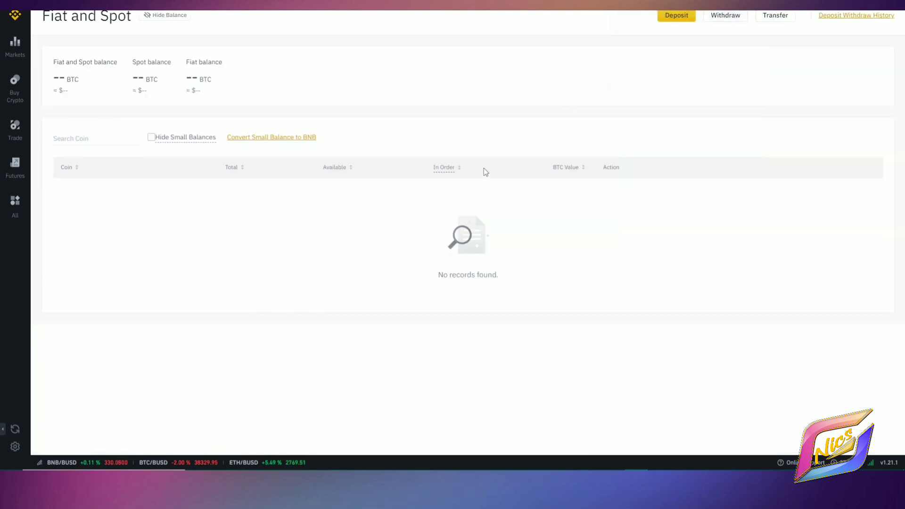
click(674, 14)
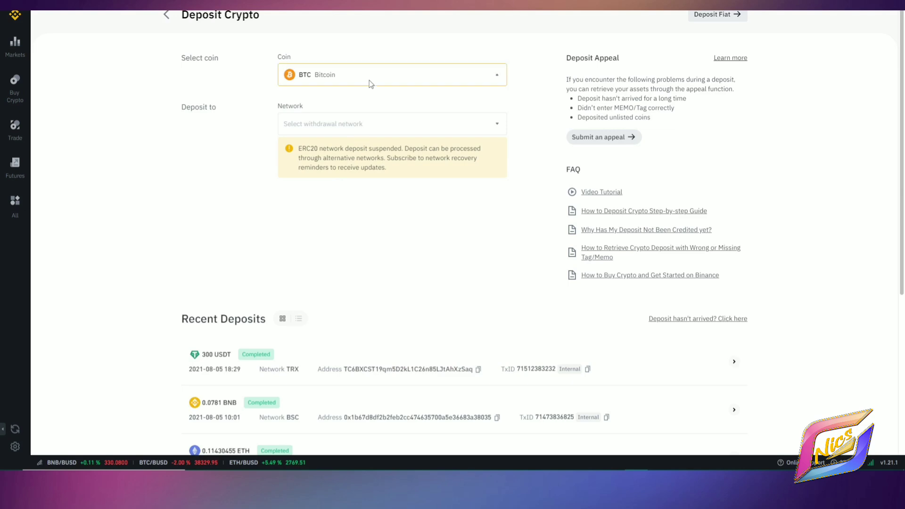
click(369, 80)
click(417, 254)
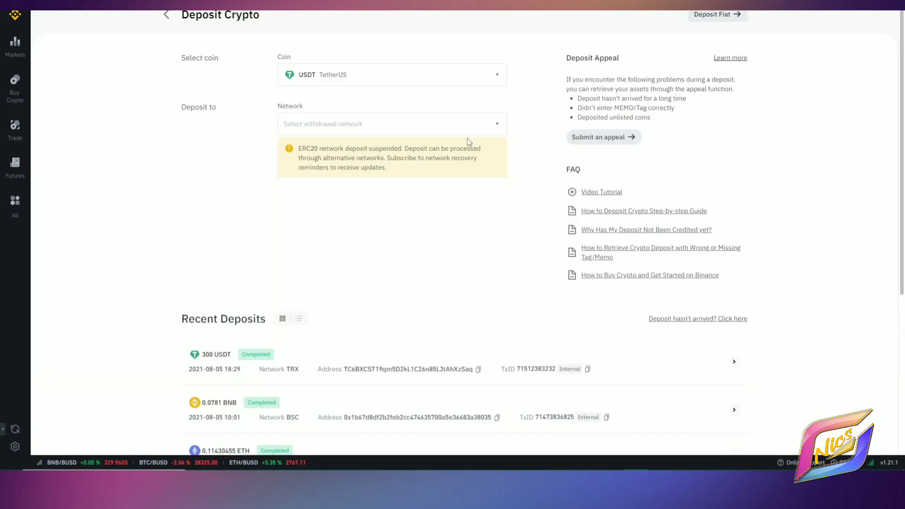
click(321, 127)
click(395, 271)
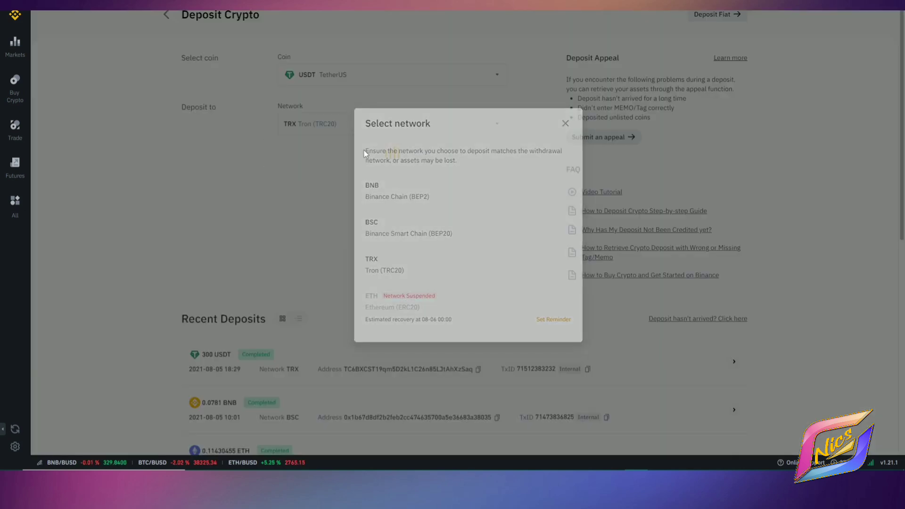
click(444, 164)
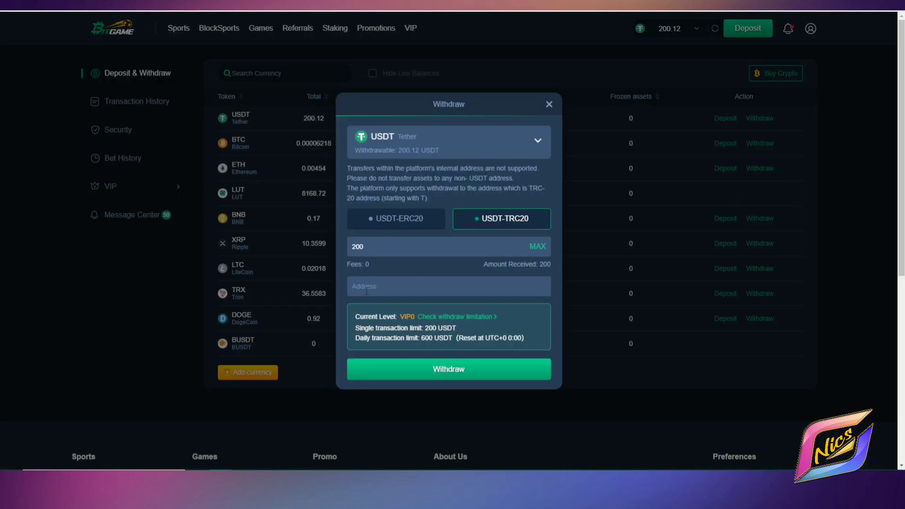
click(366, 291)
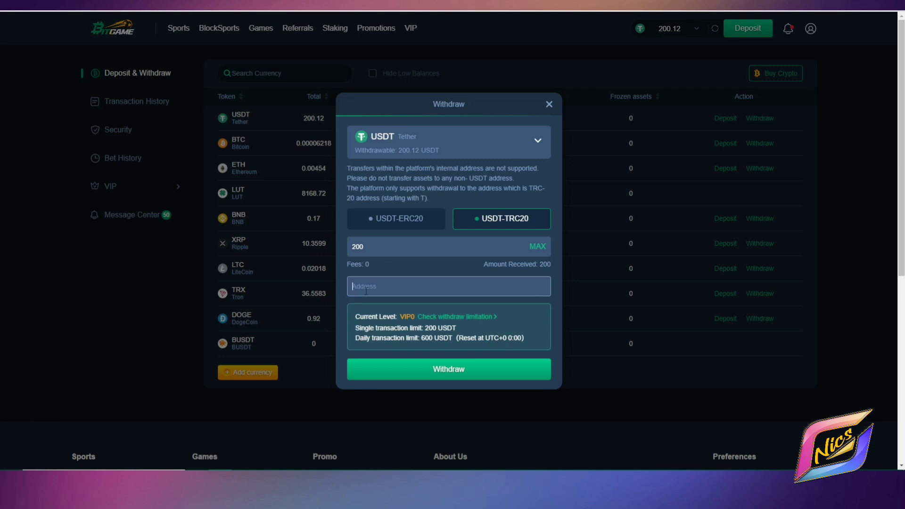
Paste the Binance address and submit the 200 USDT withdrawal, confirming with the Google authenticator code.
key(ctrl+v)
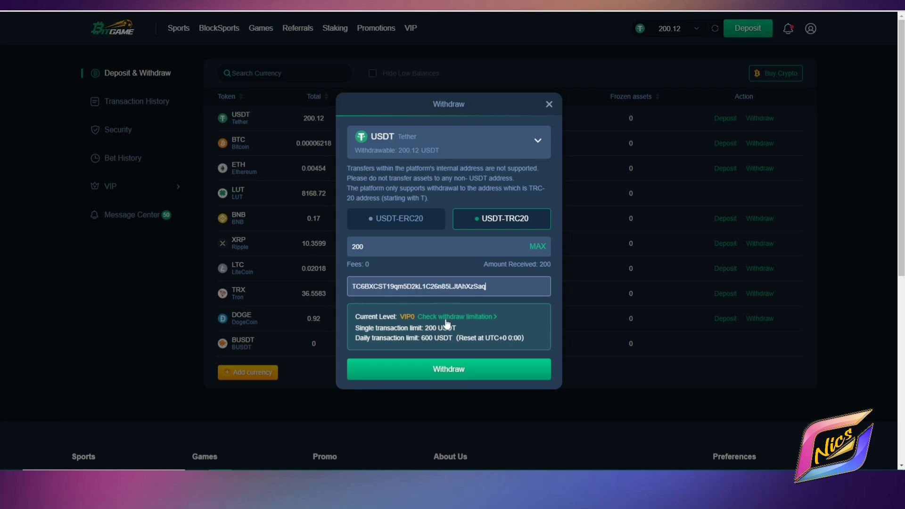
click(431, 372)
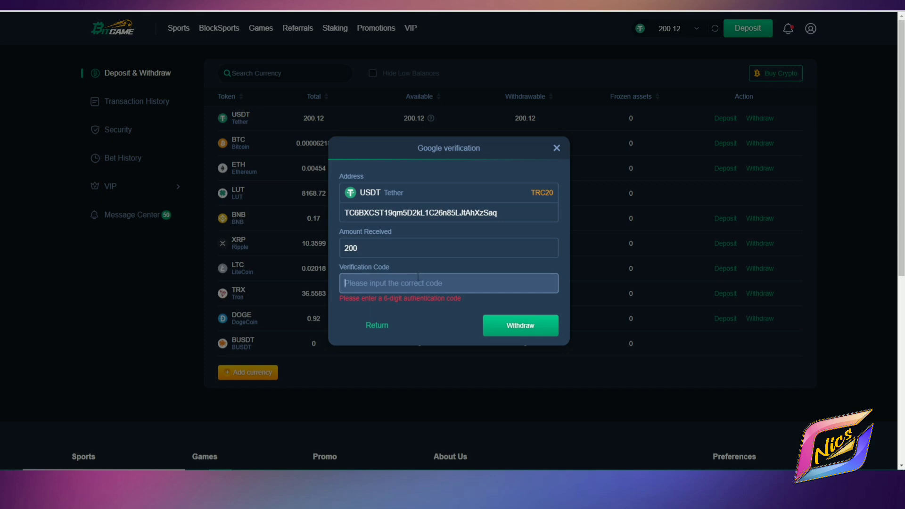
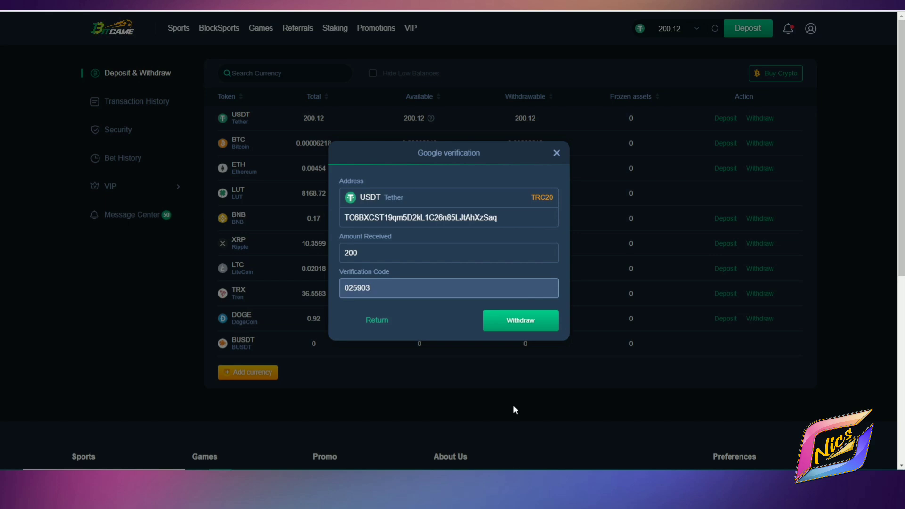
click(535, 323)
click(486, 323)
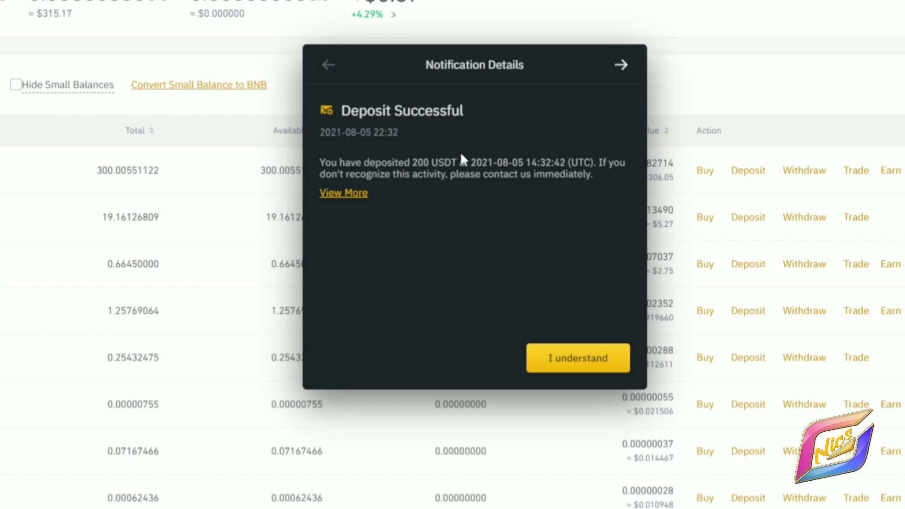
Dismiss the 200 USDT deposit notice and review the Fiat and Spot coin balances in Wallet Overview.
click(583, 358)
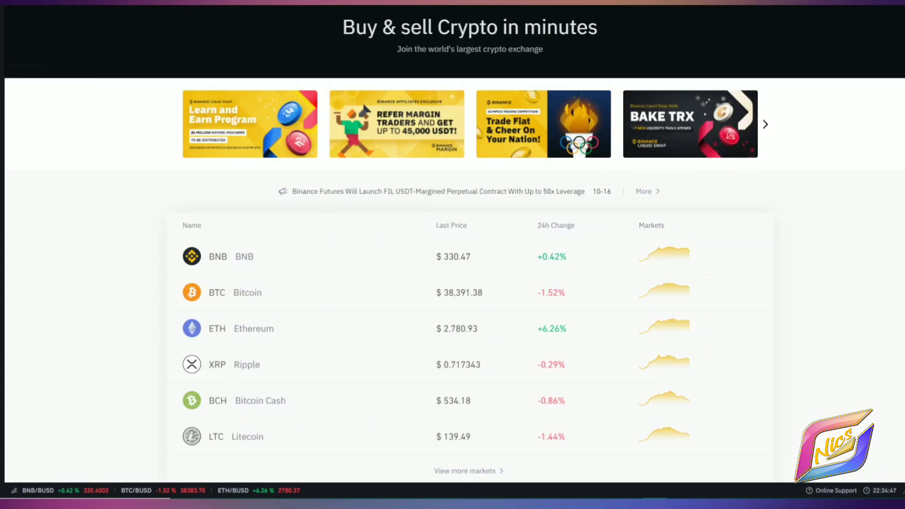
click(723, 13)
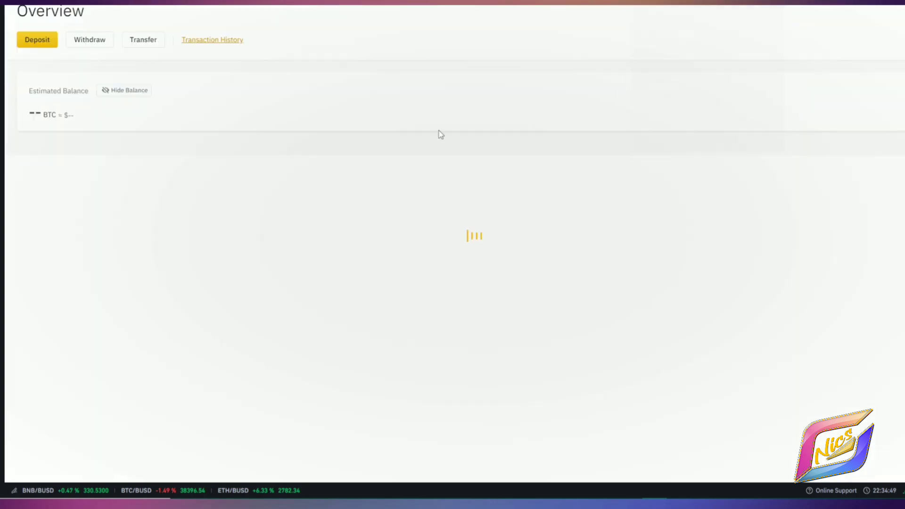
click(206, 169)
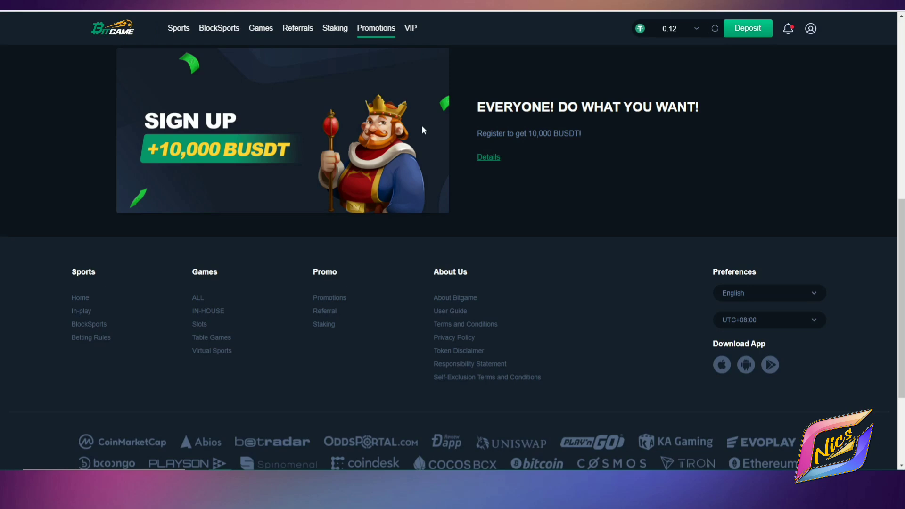
scroll(517, 332, up, 4)
scroll(516, 332, up, 3)
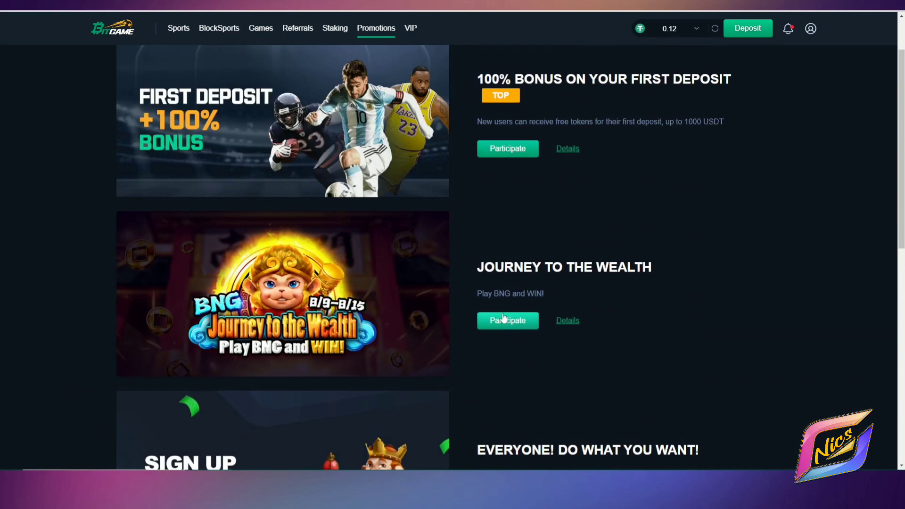
Browse the promotions and read the 100% Bonus on Your First Deposit rules.
scroll(501, 305, down, 6)
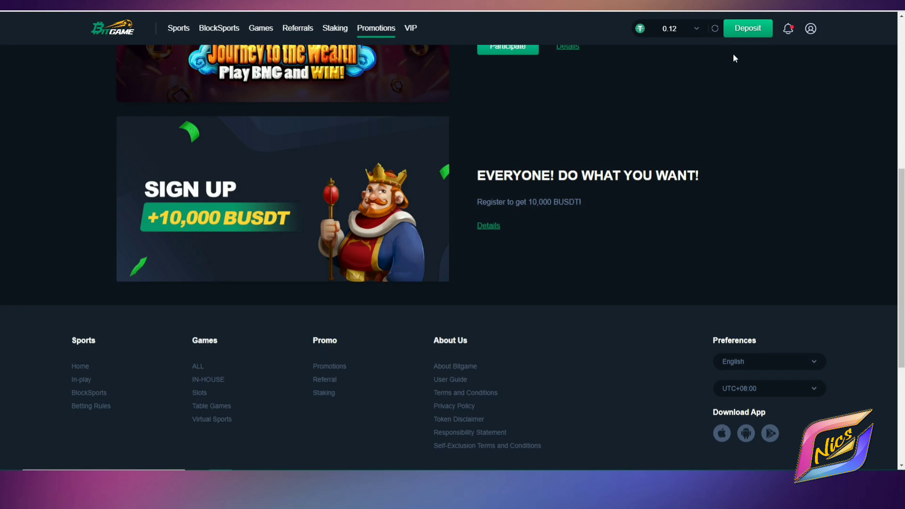
scroll(583, 280, up, 7)
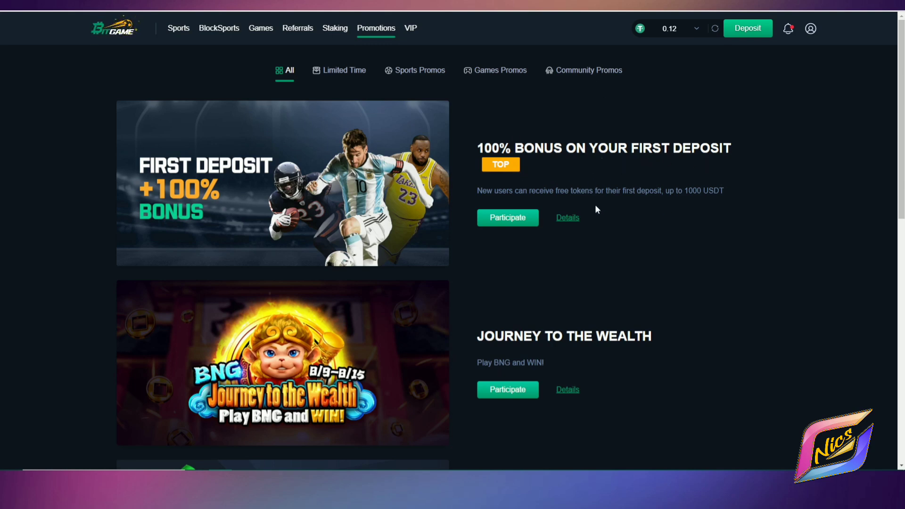
click(567, 218)
scroll(339, 289, down, 4)
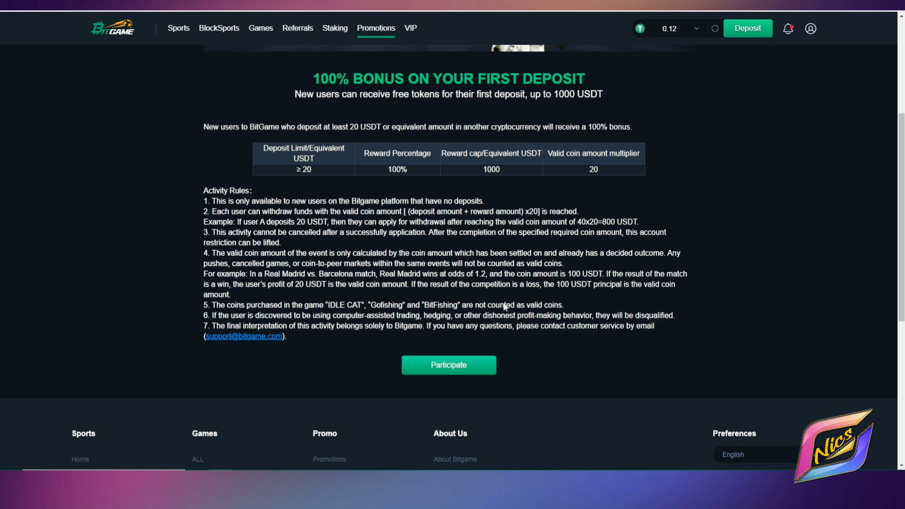
Open the Staking Auction page showing the BTC, BCH and EOS lots.
click(477, 371)
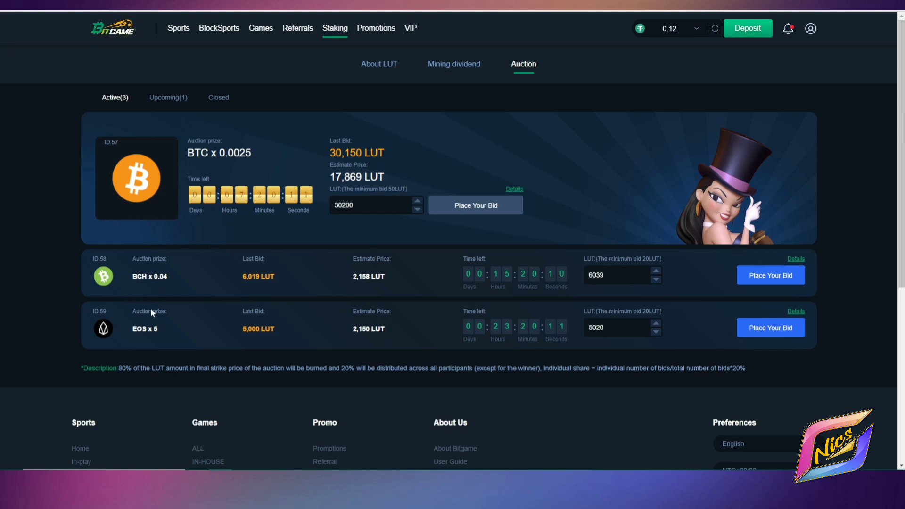
click(172, 98)
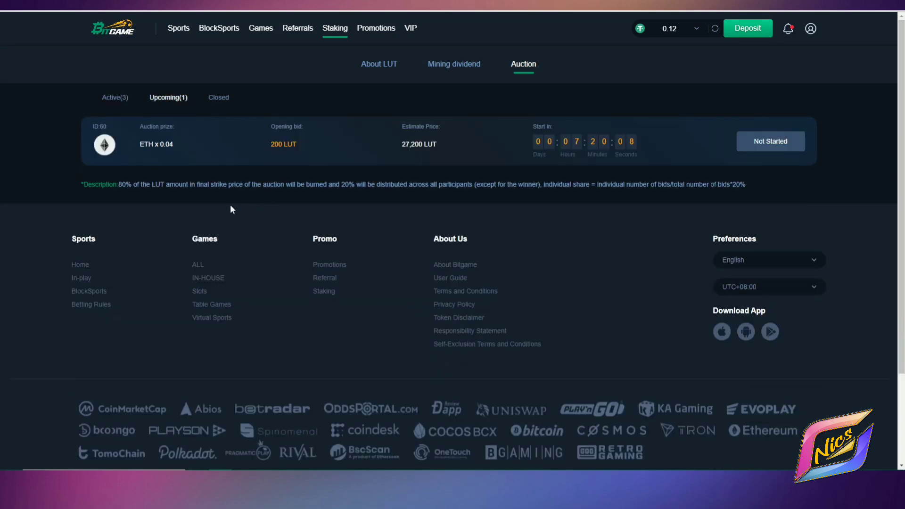
click(114, 98)
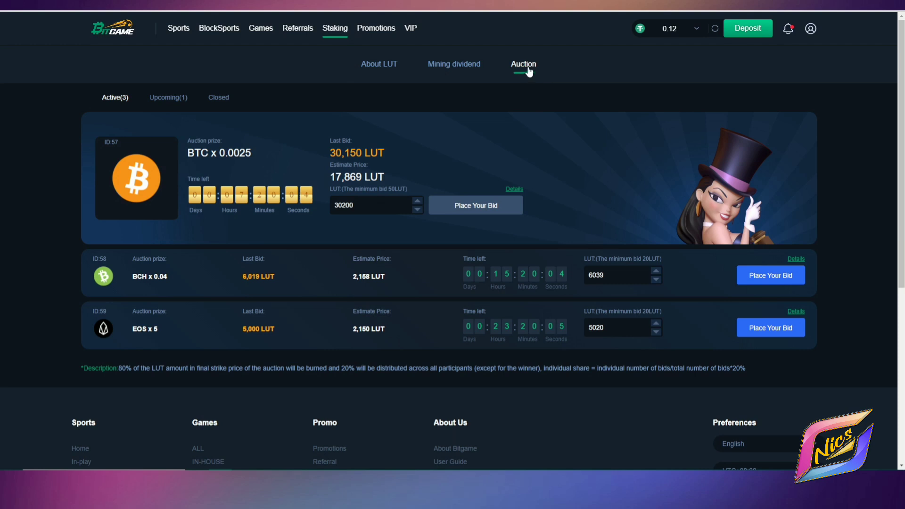